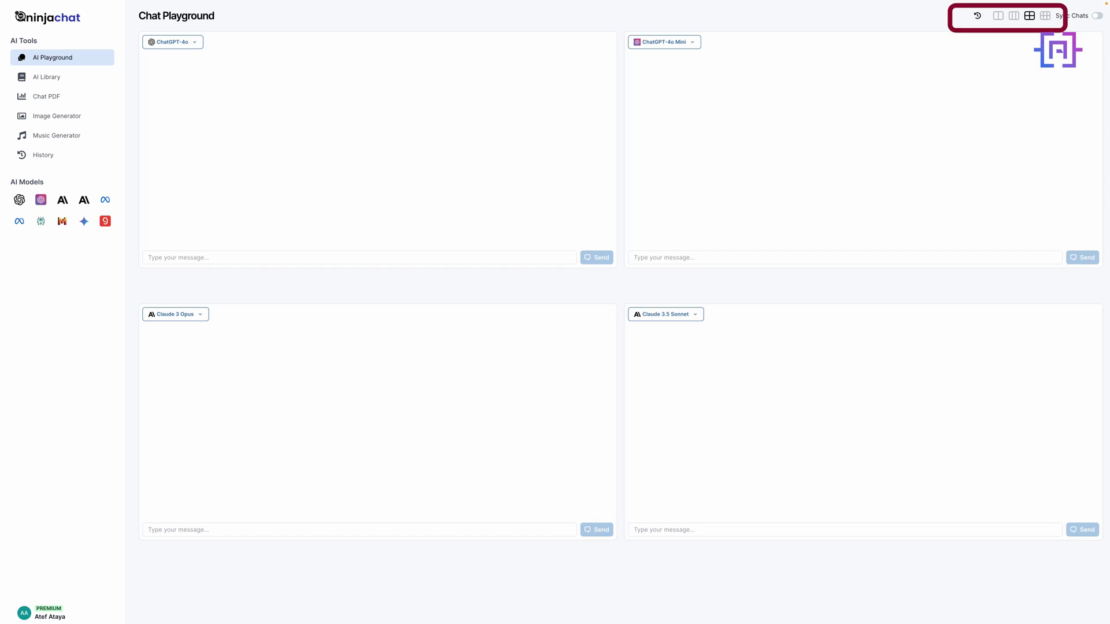
Switch the playground through the 2-, 3-, 4-panel grid and 6-panel chat layouts.
click(998, 15)
click(1013, 15)
click(1029, 16)
click(1045, 16)
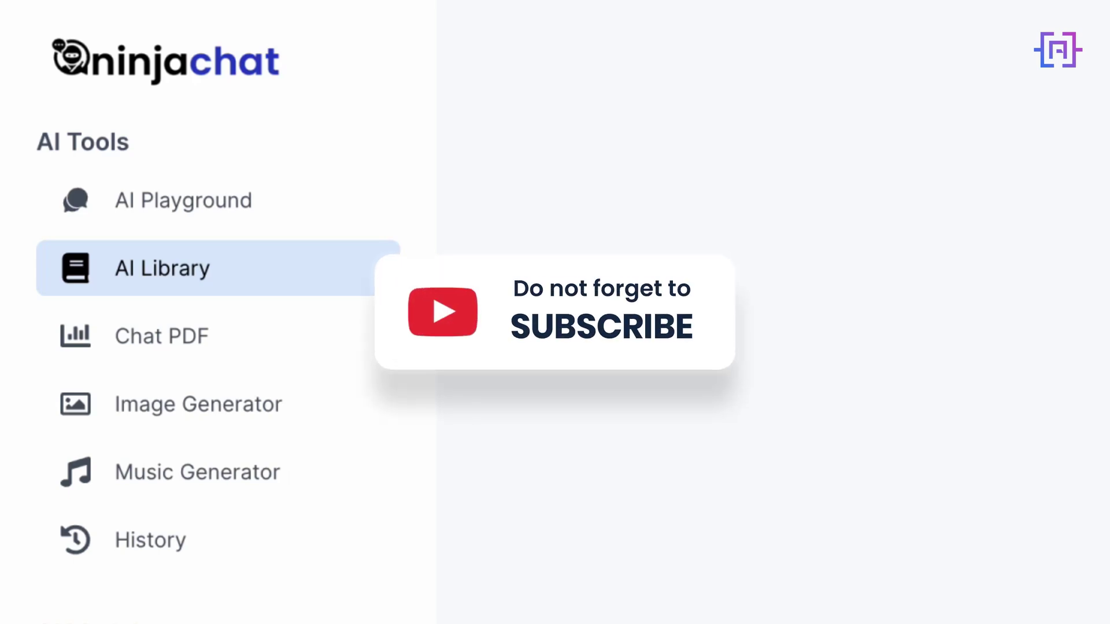
Browse Chat PDF, Image Generator and Music Generator, ending on the empty History page.
click(162, 336)
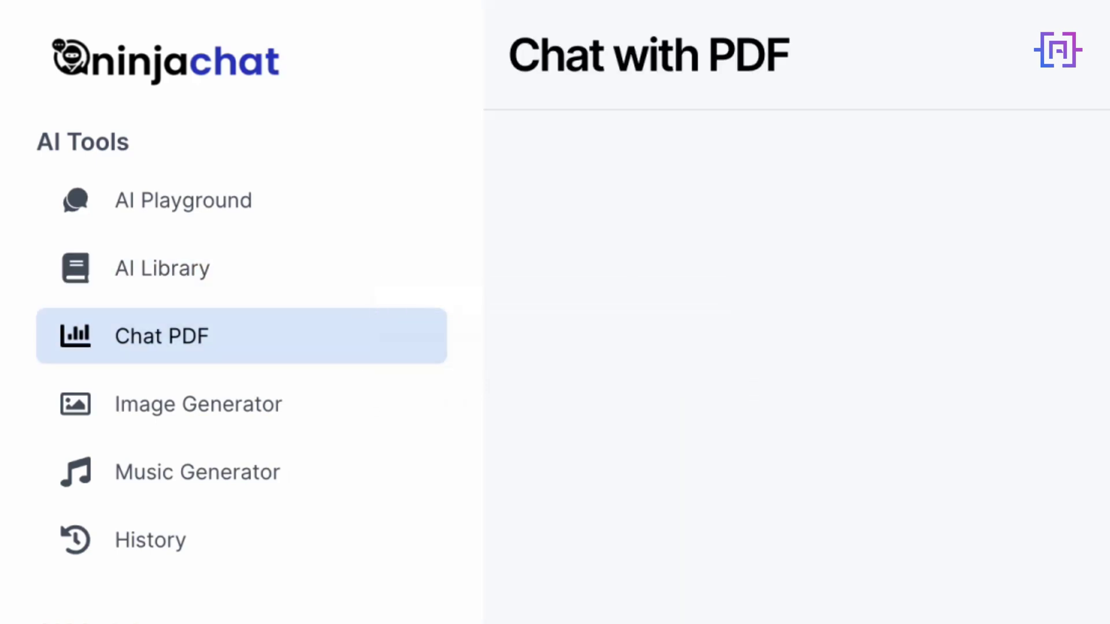
click(198, 404)
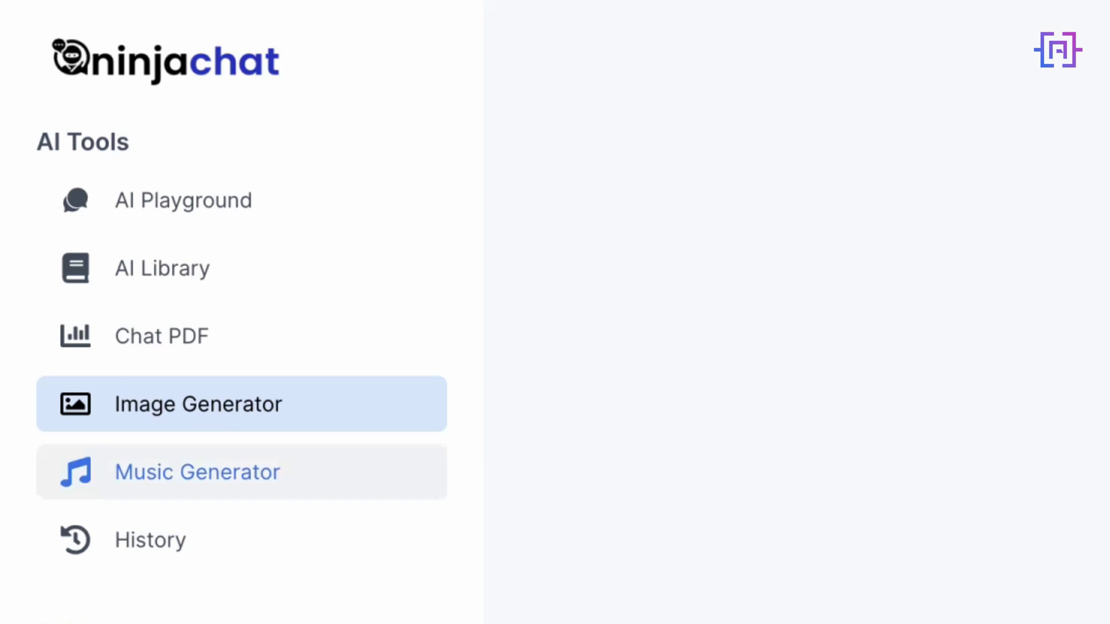
click(198, 471)
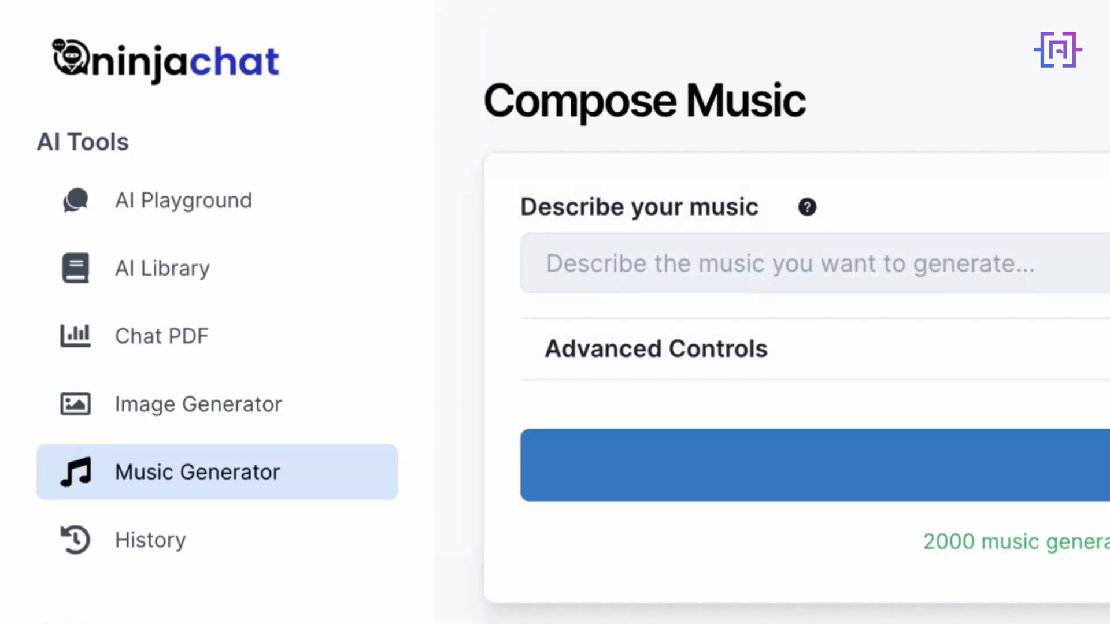
click(151, 540)
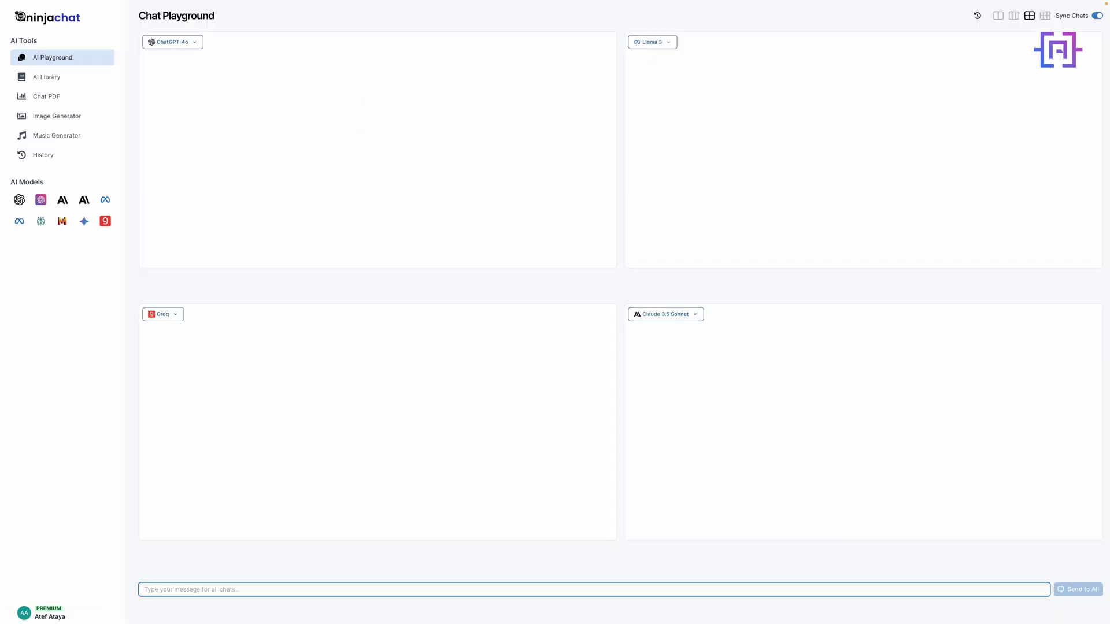
Send the year-2100 time-traveler prompt and the old-clock short-story prompt to all four chats.
text(Imagine you're a time traveler from the year 2100. Describe the most significant tehcnologiecal advancement that has changed daily life)
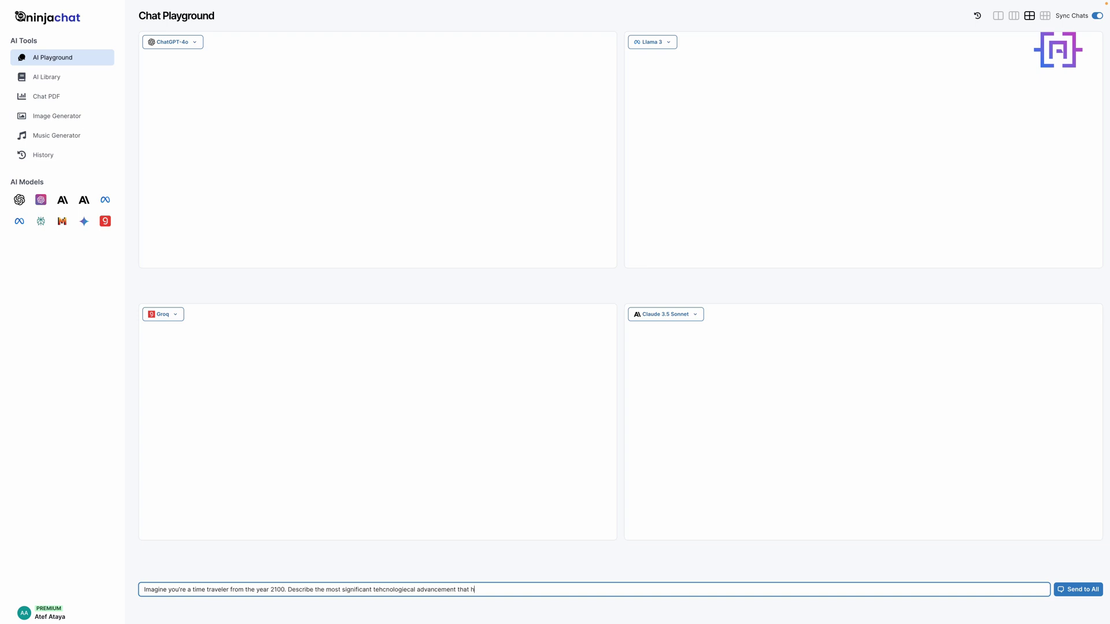
key(Return)
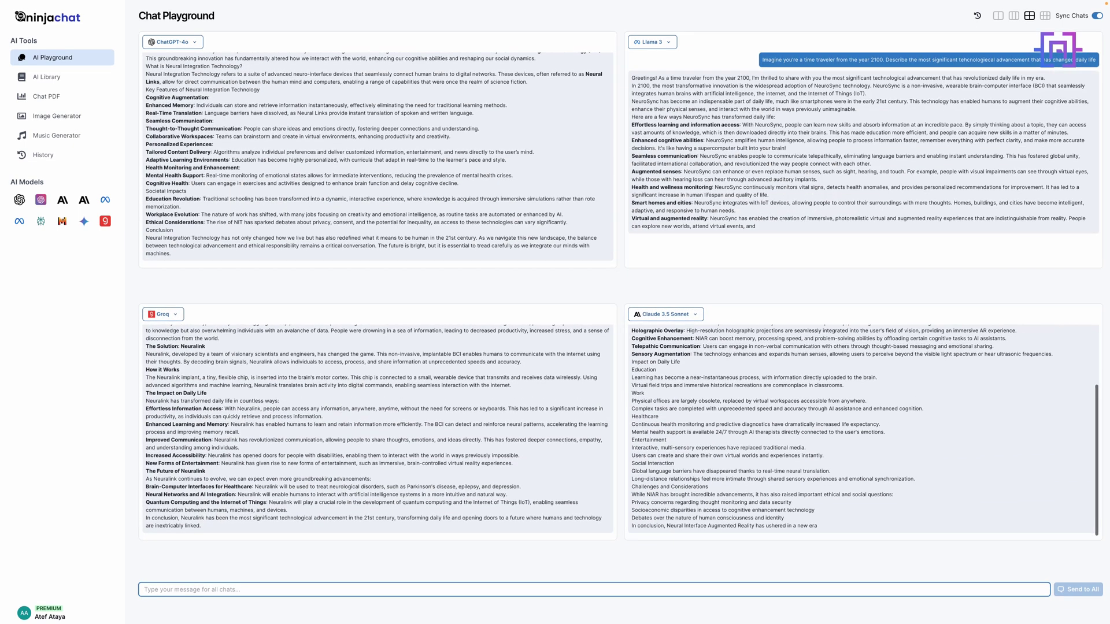
text(Write a short story that begins with the line: "The old clock on the wall suddenly starte)
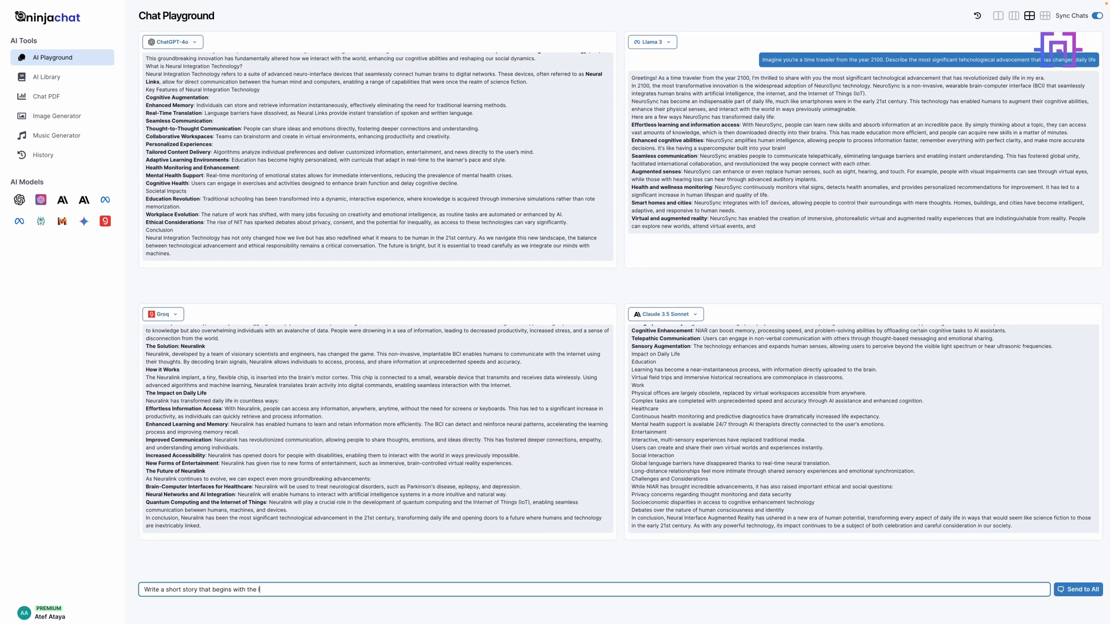
text(d ticking backwards")
key(Return)
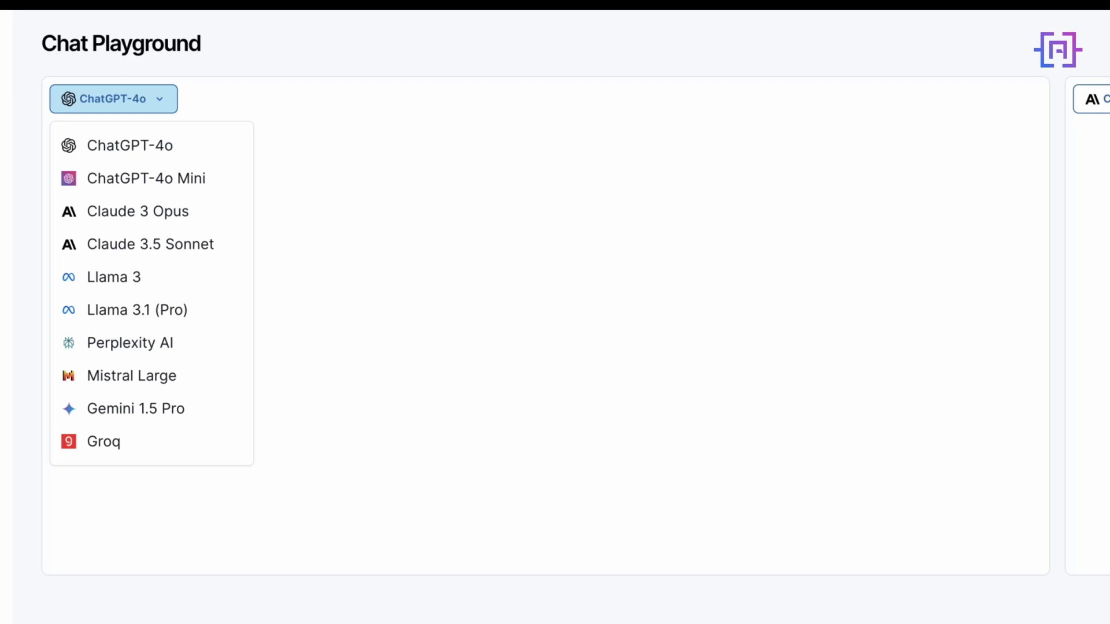
key(Escape)
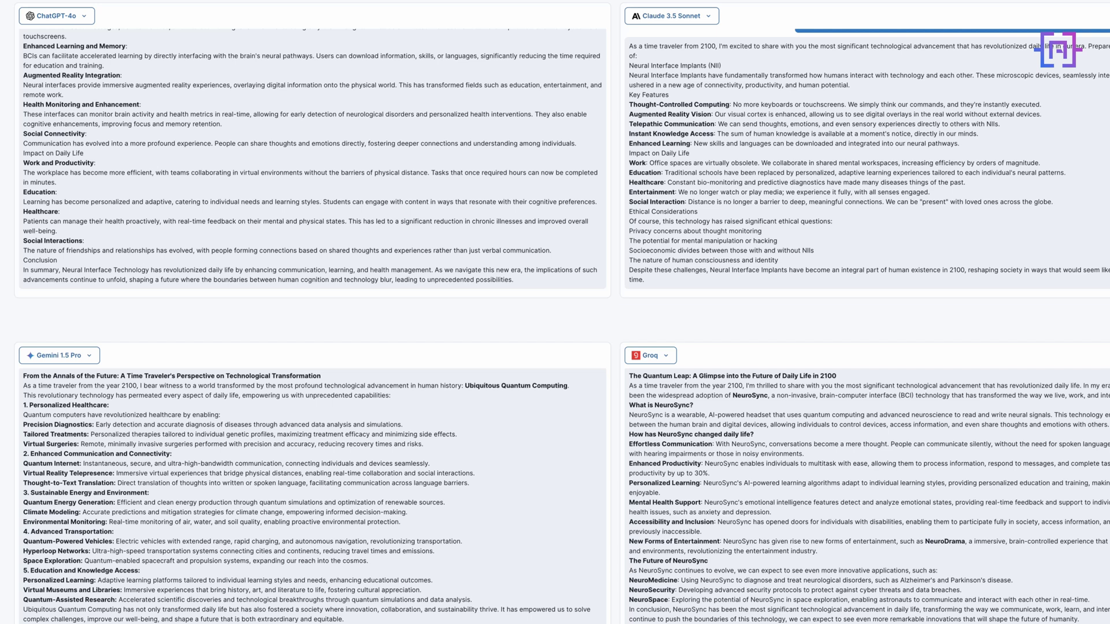
Scroll up to read the four models' full answers to the time-traveler prompt.
scroll(313, 161, up, 3)
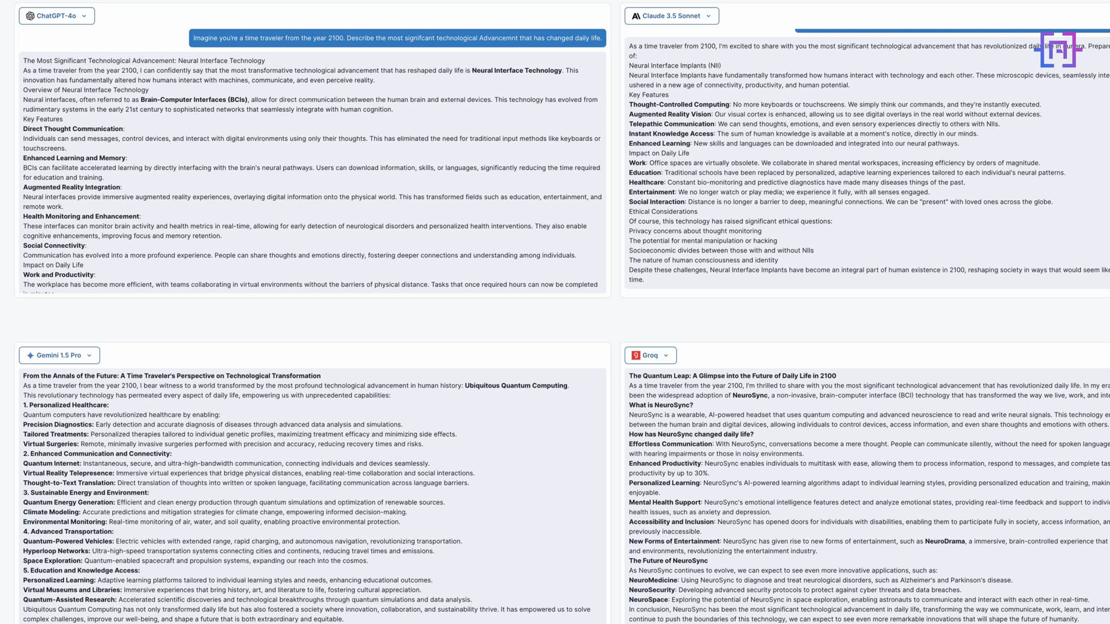
scroll(868, 162, up, 1)
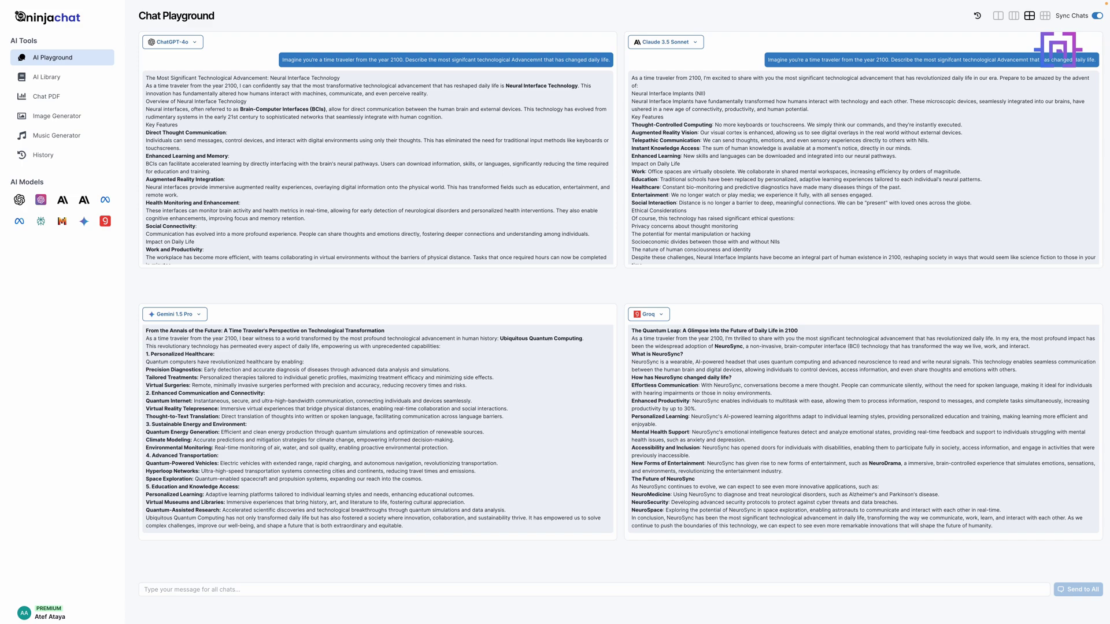
Paste the clock-ticking-backwards story prompt and send it to all four chats.
text(Write a story that begins with the line: "The old clock on the wall suddenly started ticking backwards)
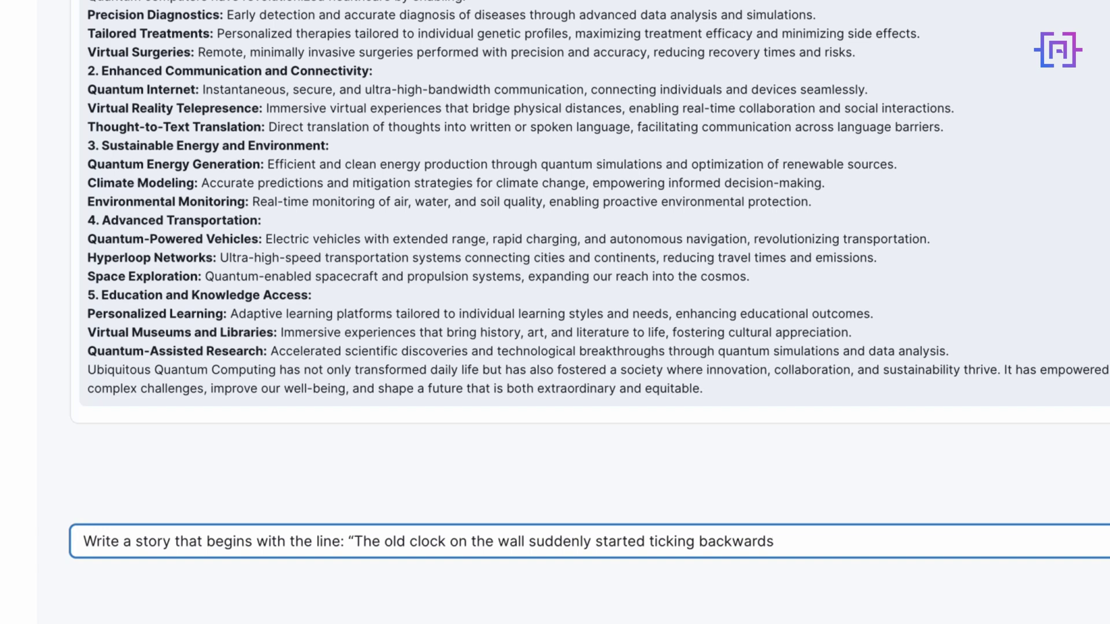
key(Return)
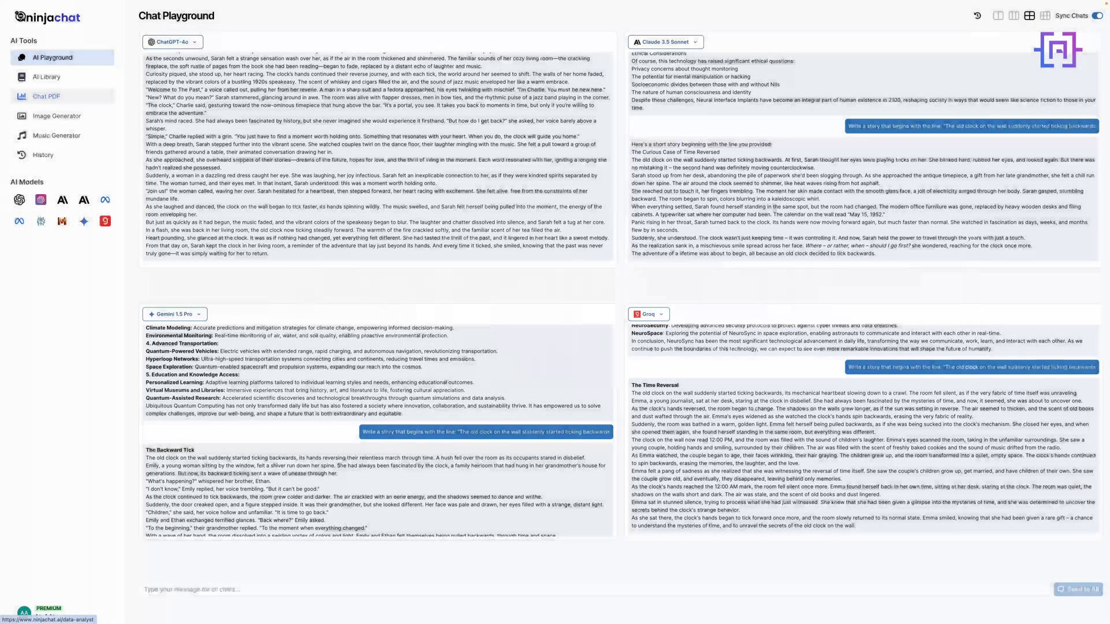
In Chat PDF, ask about the paper's main findings, then 'What is the model architecture?'.
click(58, 97)
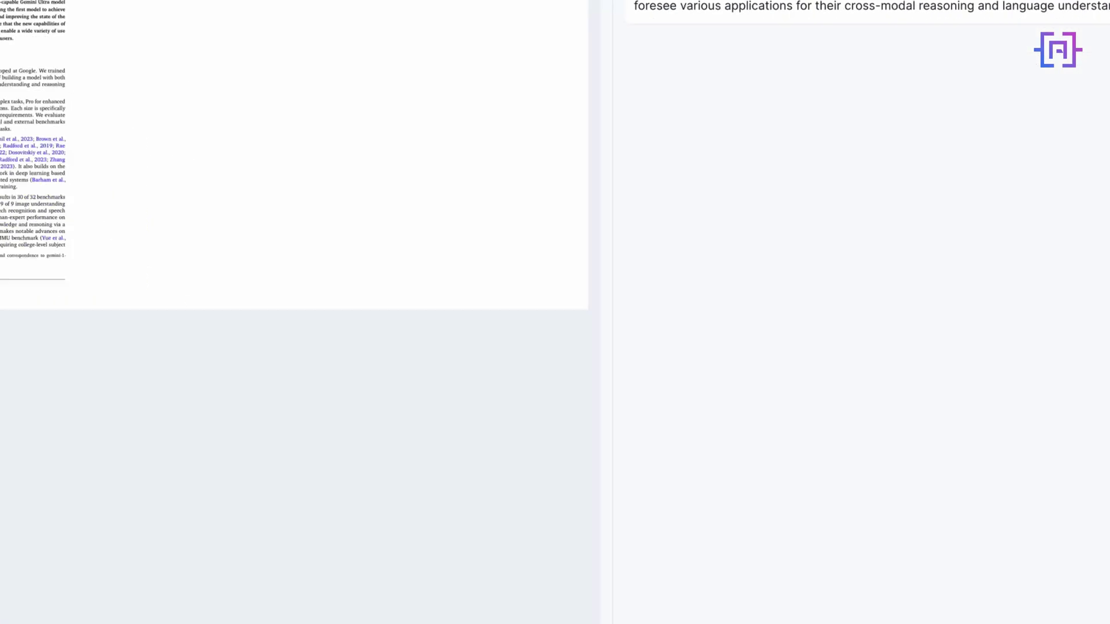
text(What are the main findings of this)
key(Return)
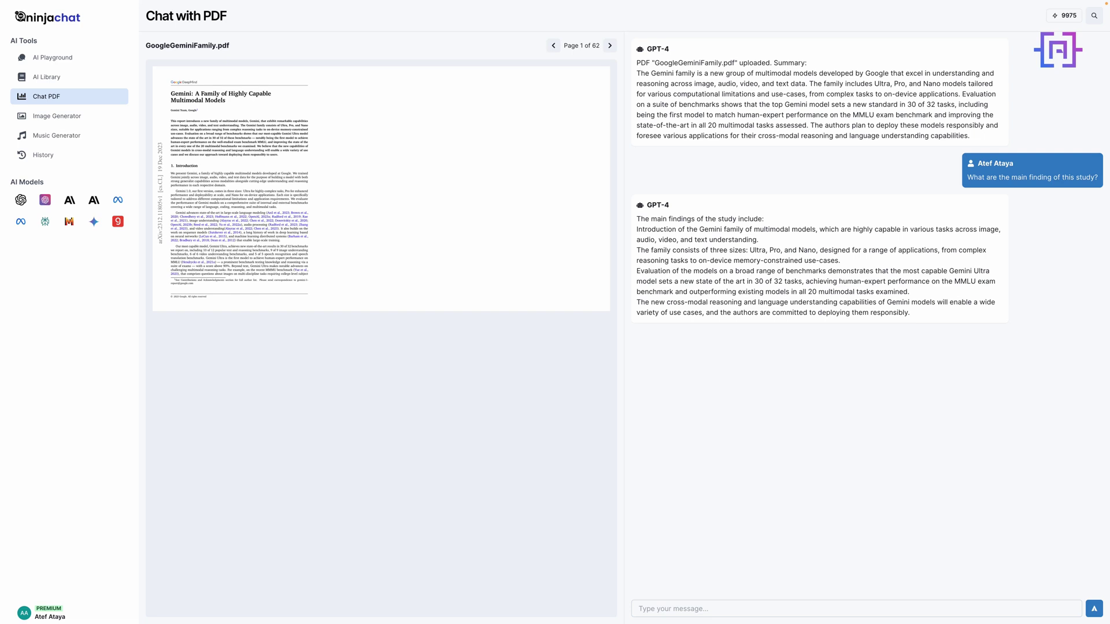
text(What is the model architecture?)
key(Return)
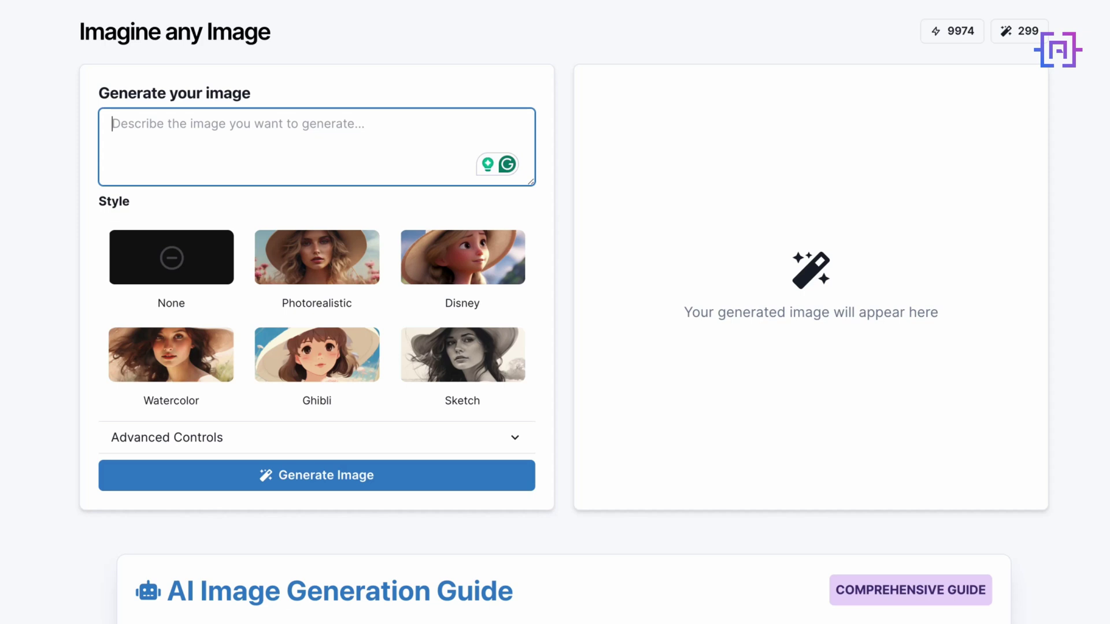
Enter 'A futuristic city with flying cars and neon lights.' and keep PNG output.
text(A futuristic city with flying cars an)
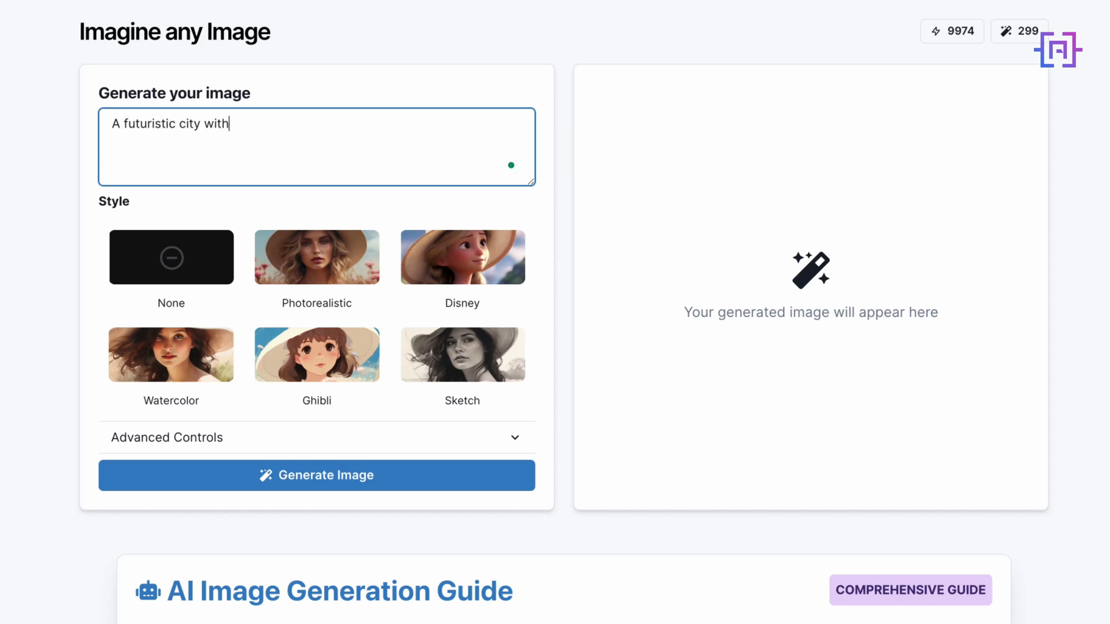
text(d neon lights.)
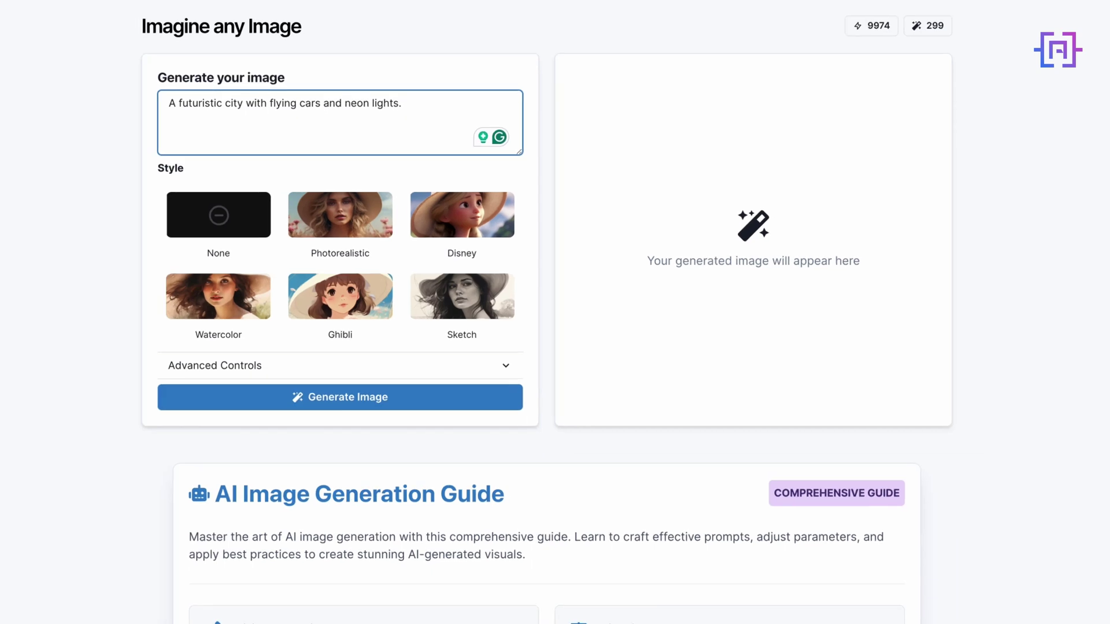
click(250, 311)
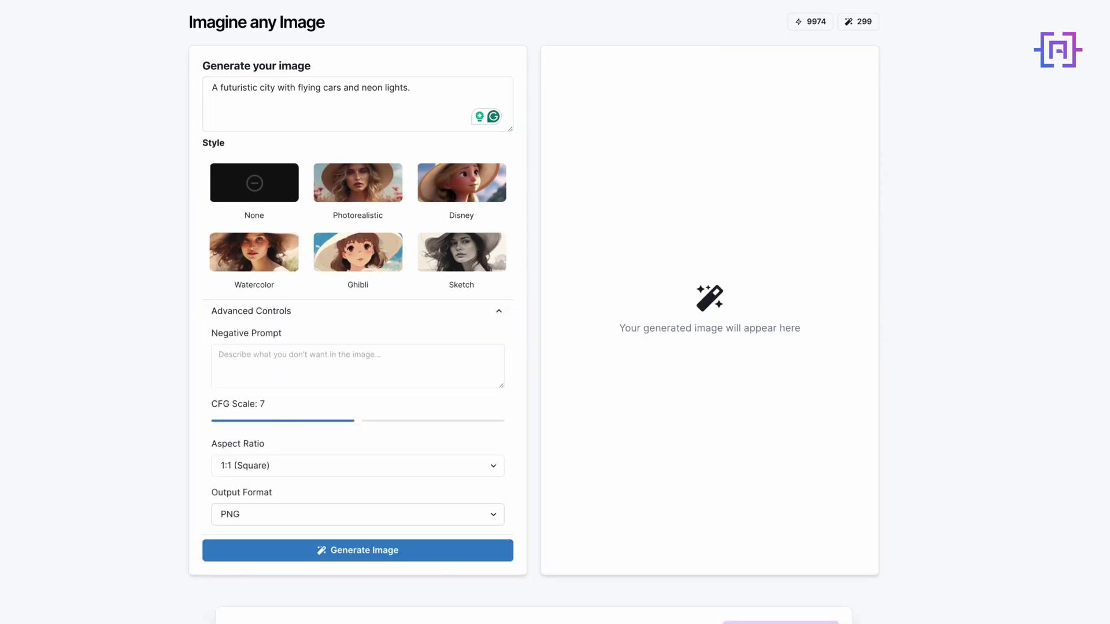
click(358, 513)
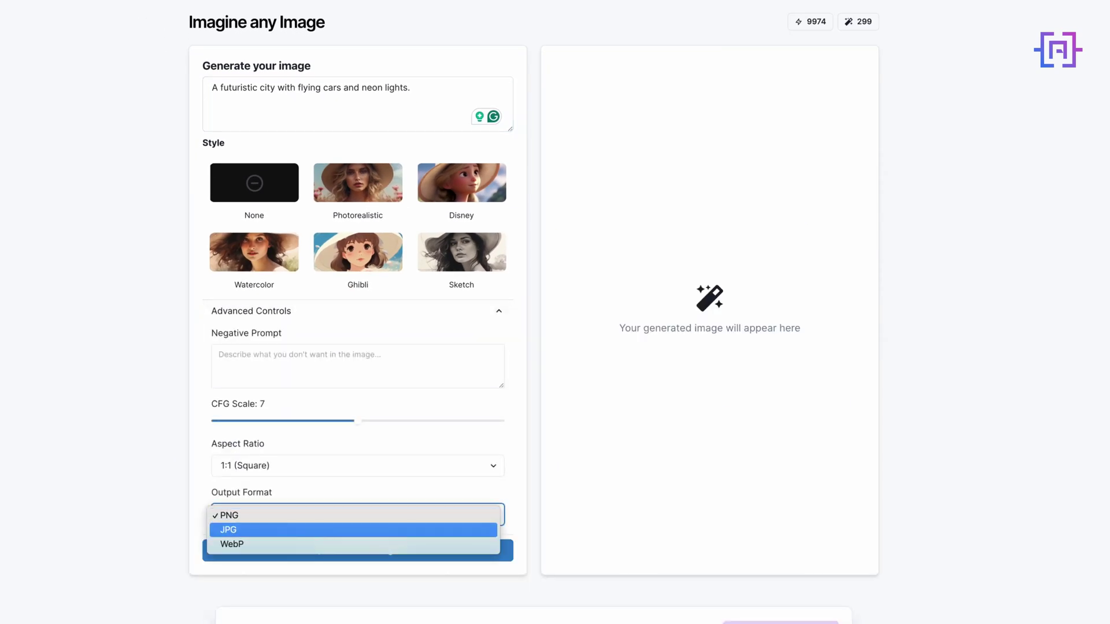
key(Escape)
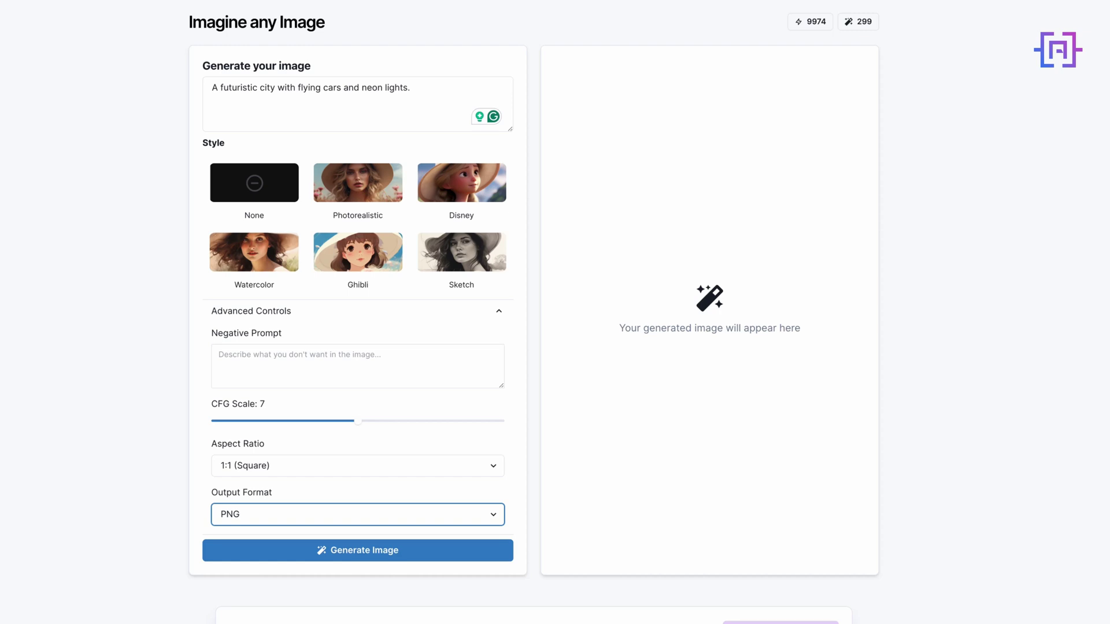
Set CFG scale to 14 and aspect ratio to 16:9 widescreen, then generate.
click(497, 420)
key(Right)
key(Right)
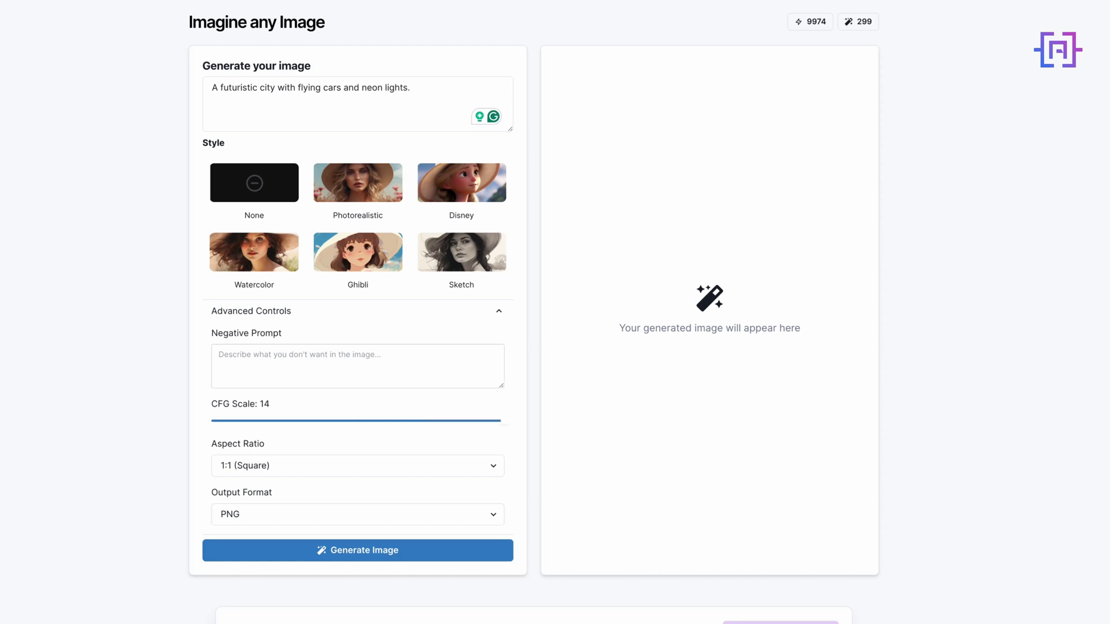
key(Tab)
key(space)
key(Down)
key(Down)
key(Down)
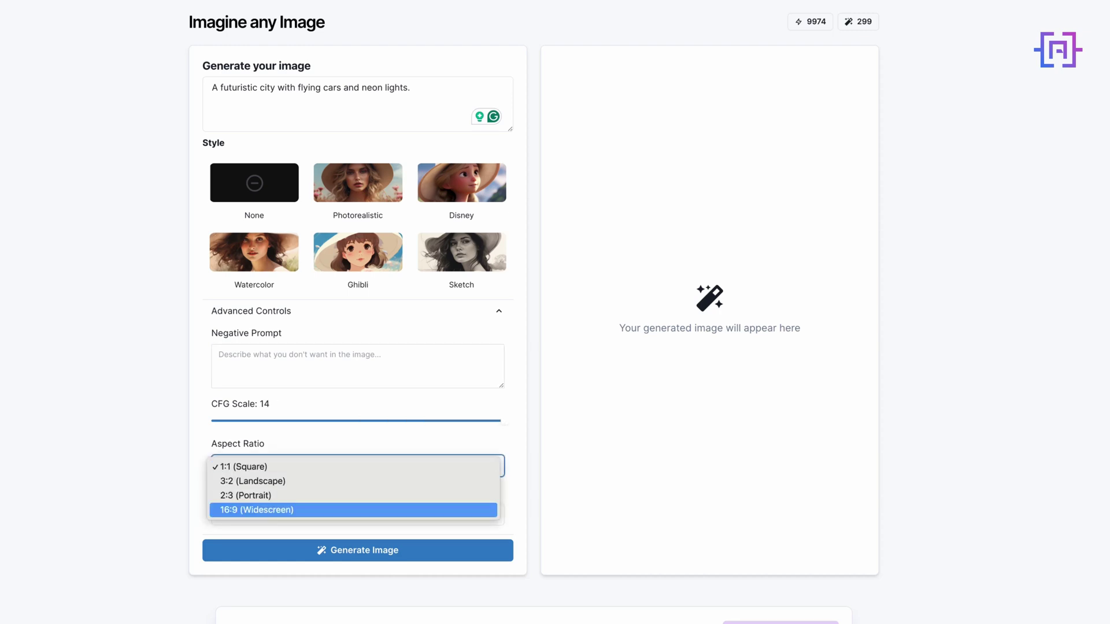
key(Return)
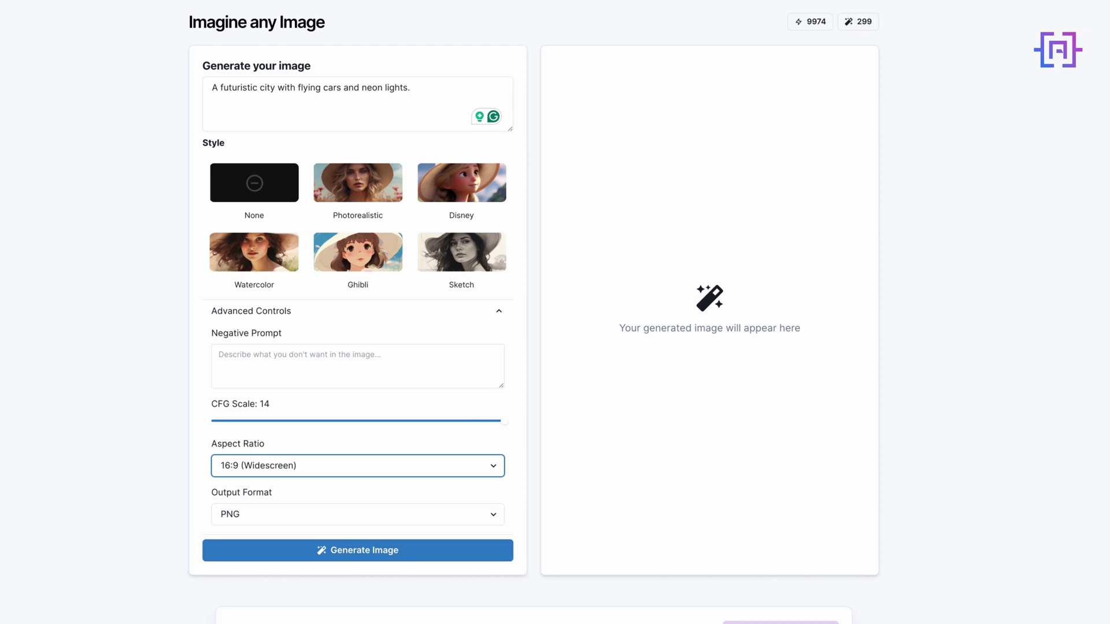
click(357, 550)
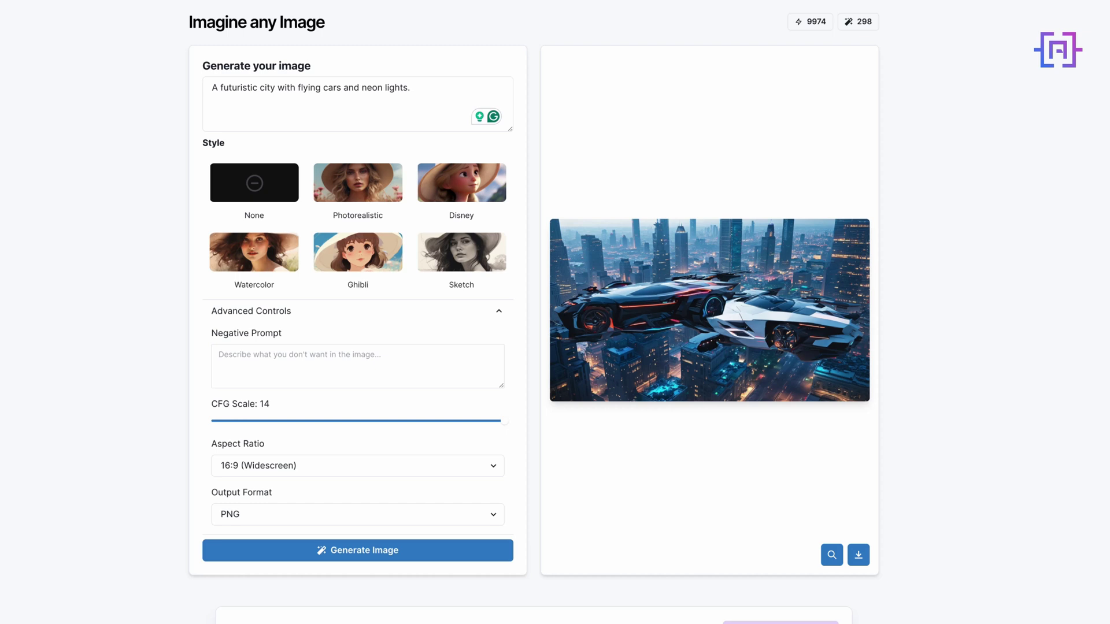
Generate a 1:1 JPG of 'A serene Japanese garden autumn' at CFG scale 1.7.
click(357, 101)
key(ctrl+a)
text(A serene Japanese garden autumn)
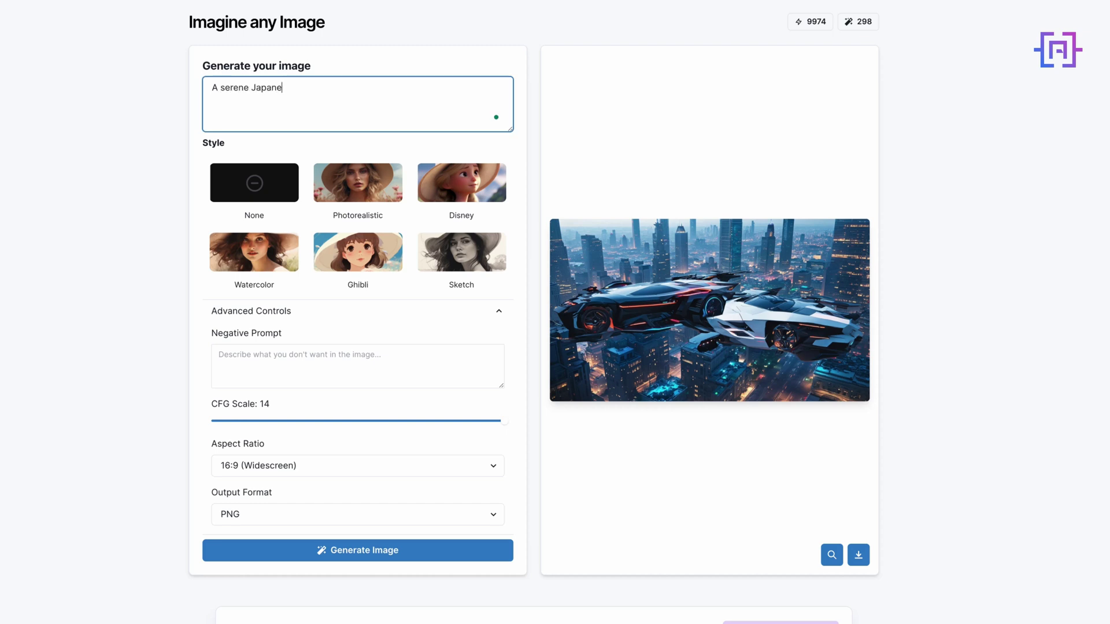
click(357, 514)
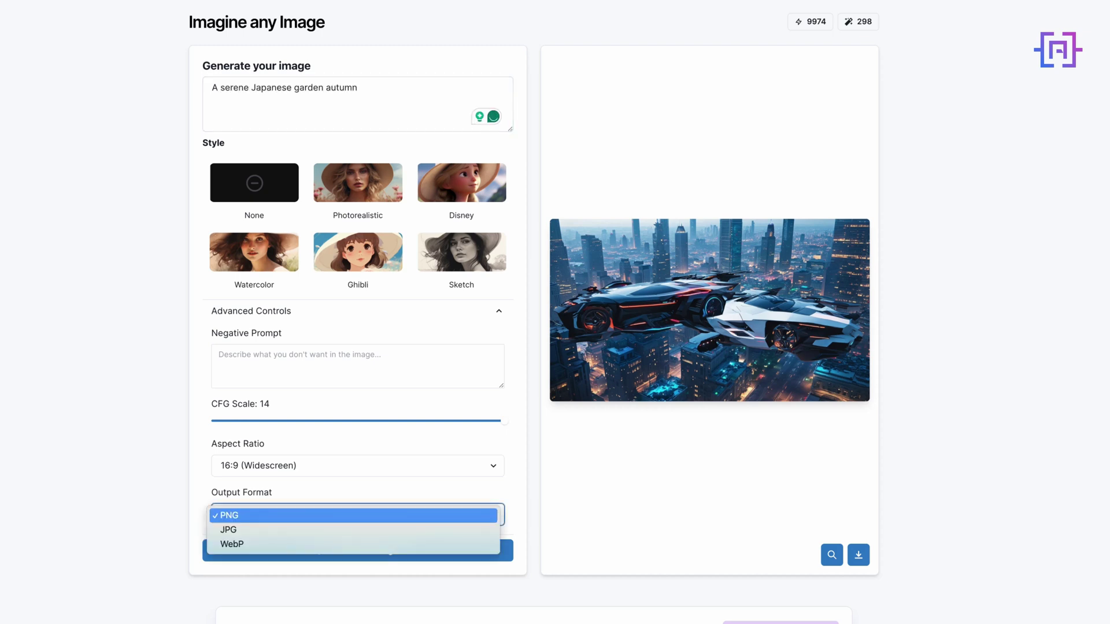
key(Return)
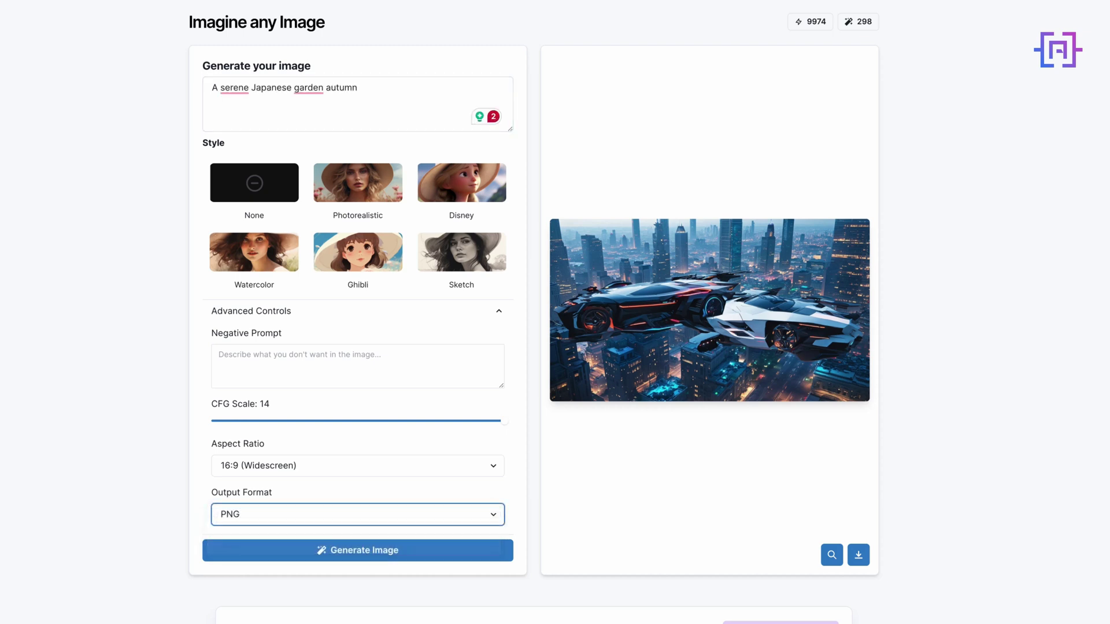
click(246, 420)
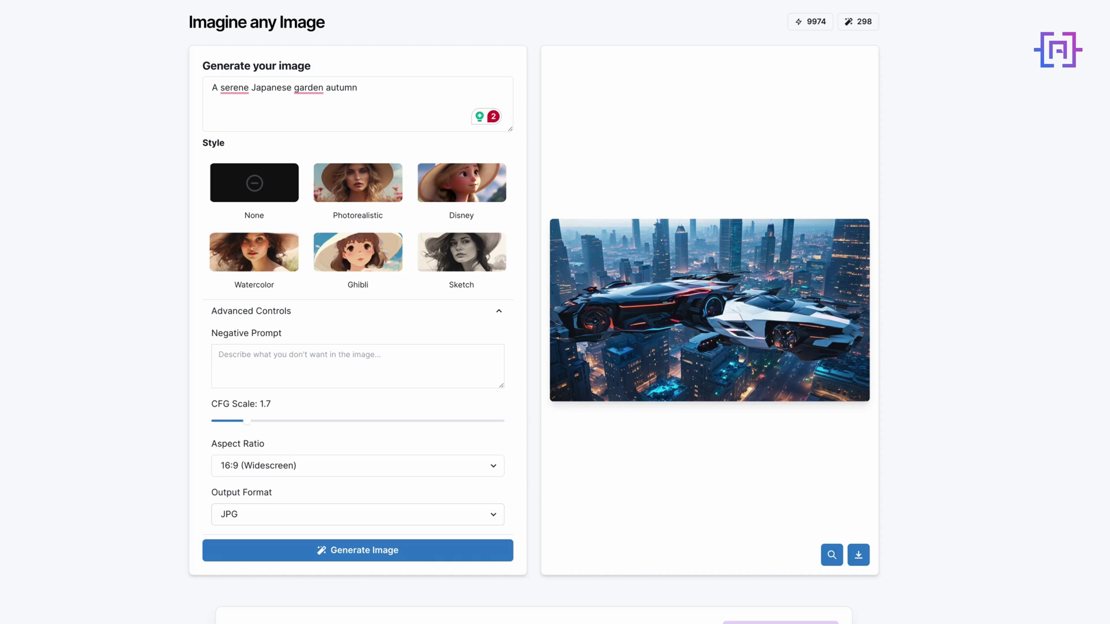
click(357, 466)
key(Return)
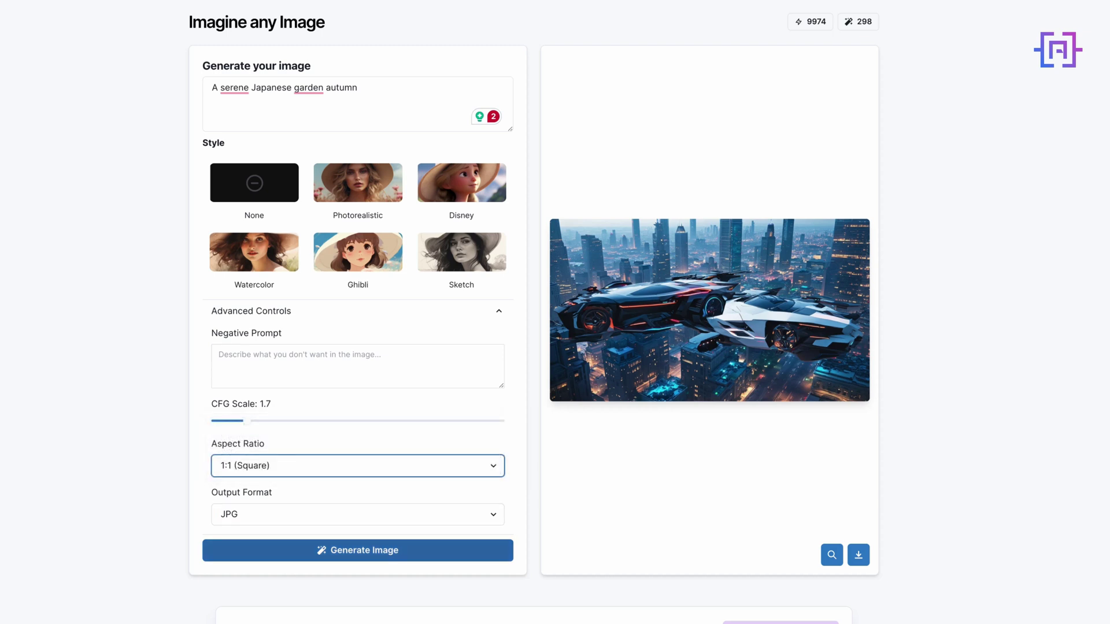
click(357, 550)
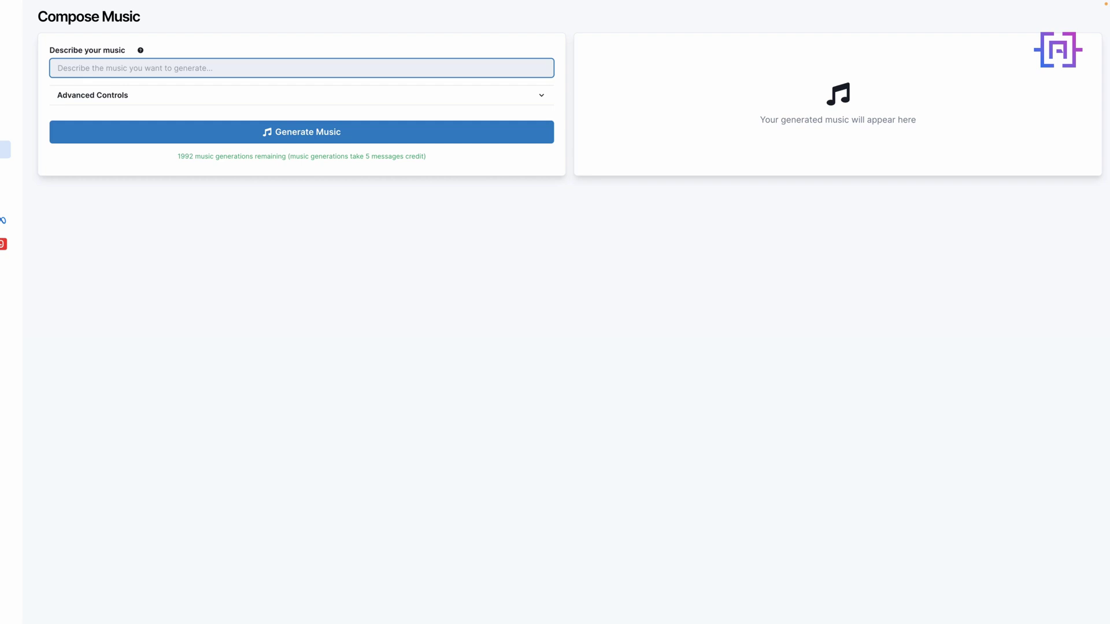
Enter 'An upbeat electronic dance track with a catchy synth melody and driving best.' as the music description.
text(An upbeat electronic dance track with a catchy synth melody and driving best.)
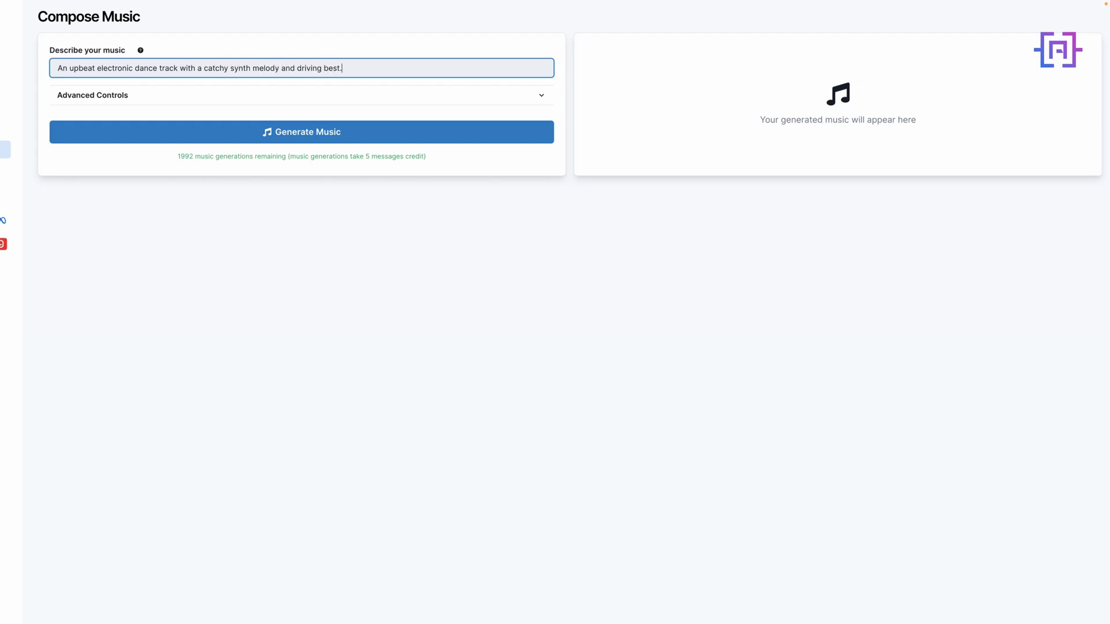
Generate the dance track, play it and raise the playback volume.
key(Return)
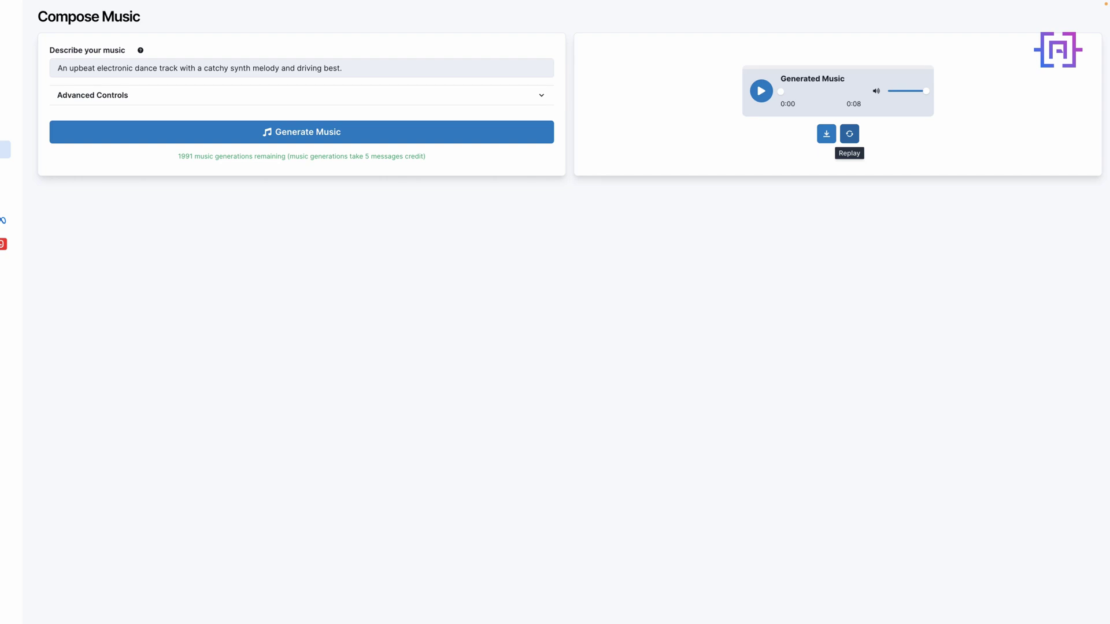
click(761, 90)
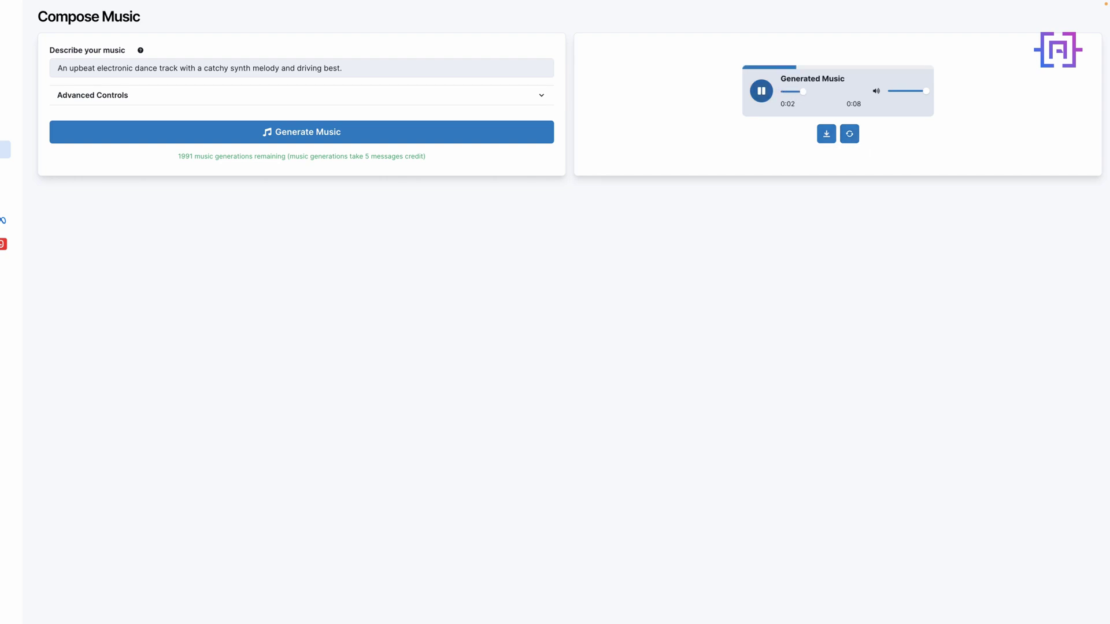
key(XF86AudioRaiseVolume)
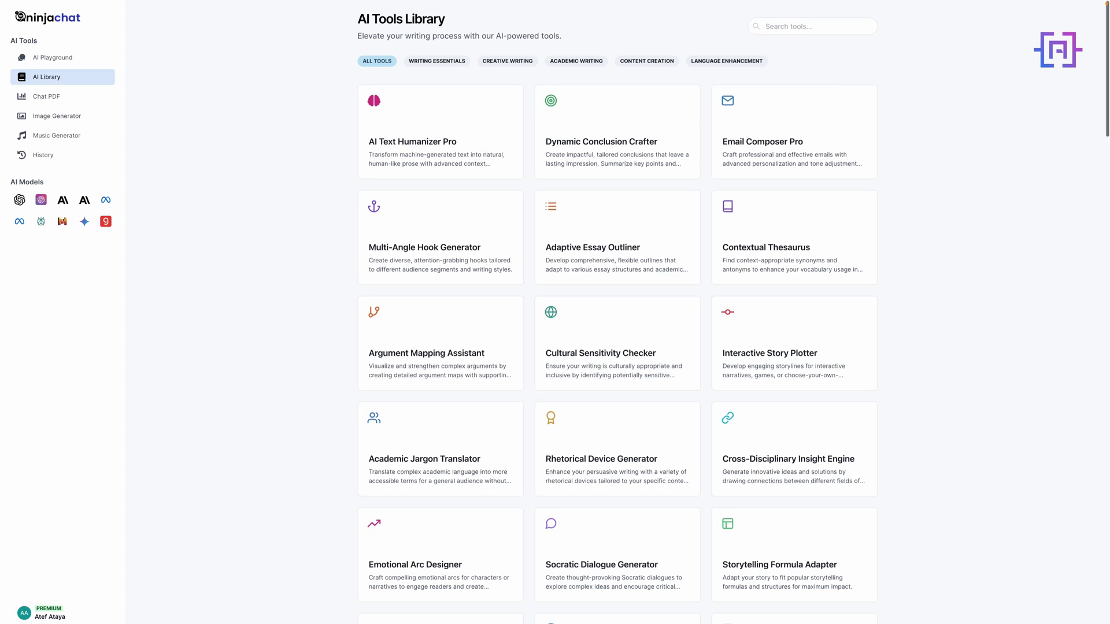
Browse the AI Tools Library cards and open Email Composer Pro.
scroll(617, 312, down, 1)
scroll(618, 312, down, 2)
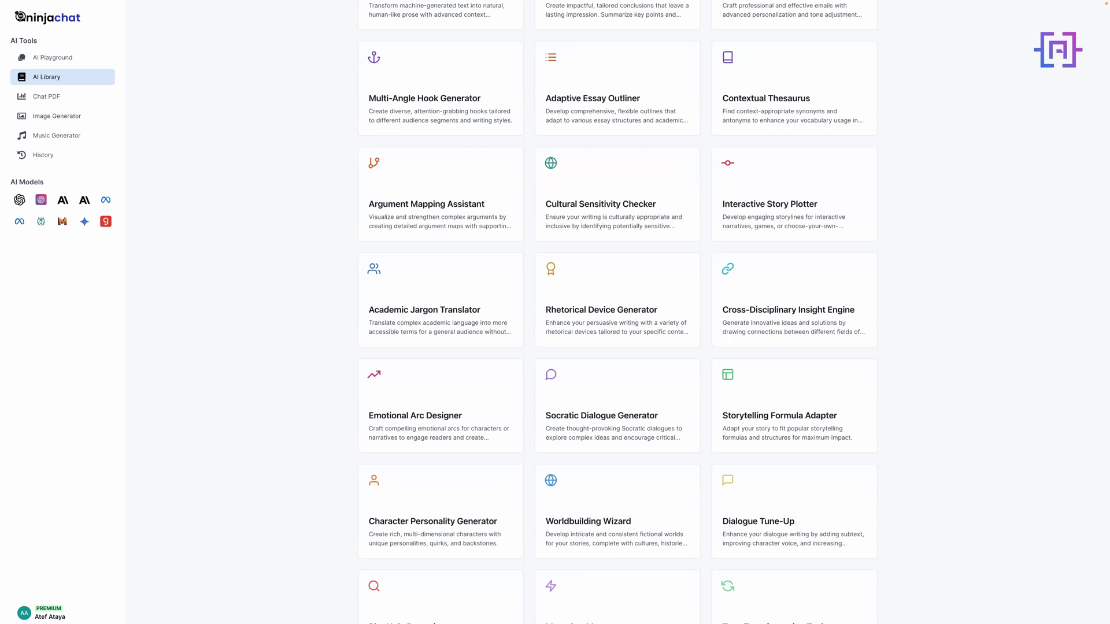
scroll(617, 312, down, 2)
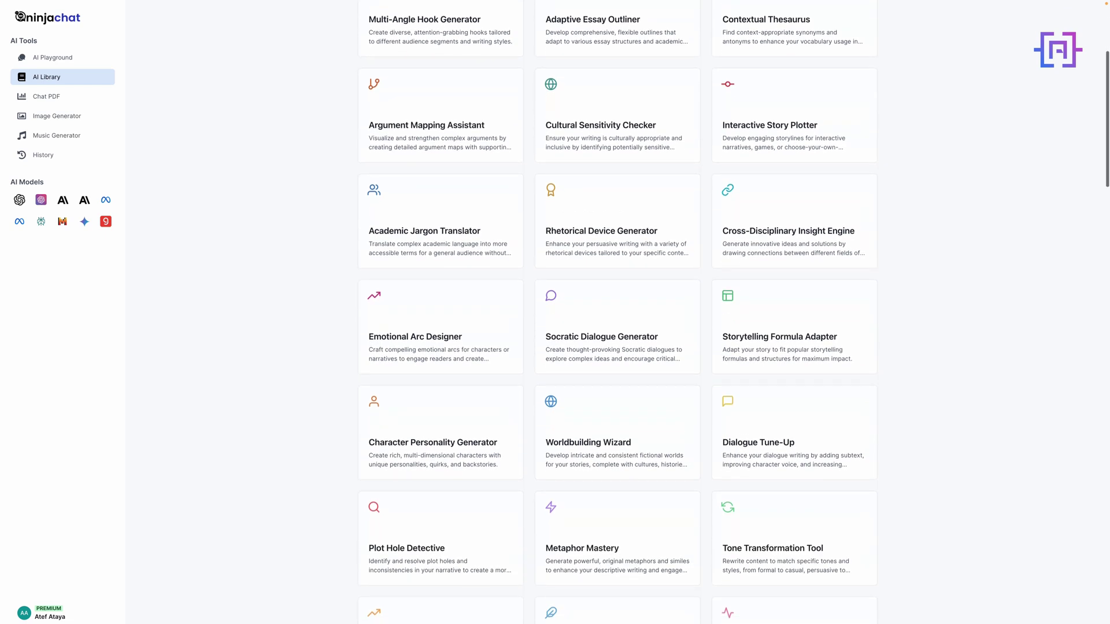
scroll(618, 312, down, 1)
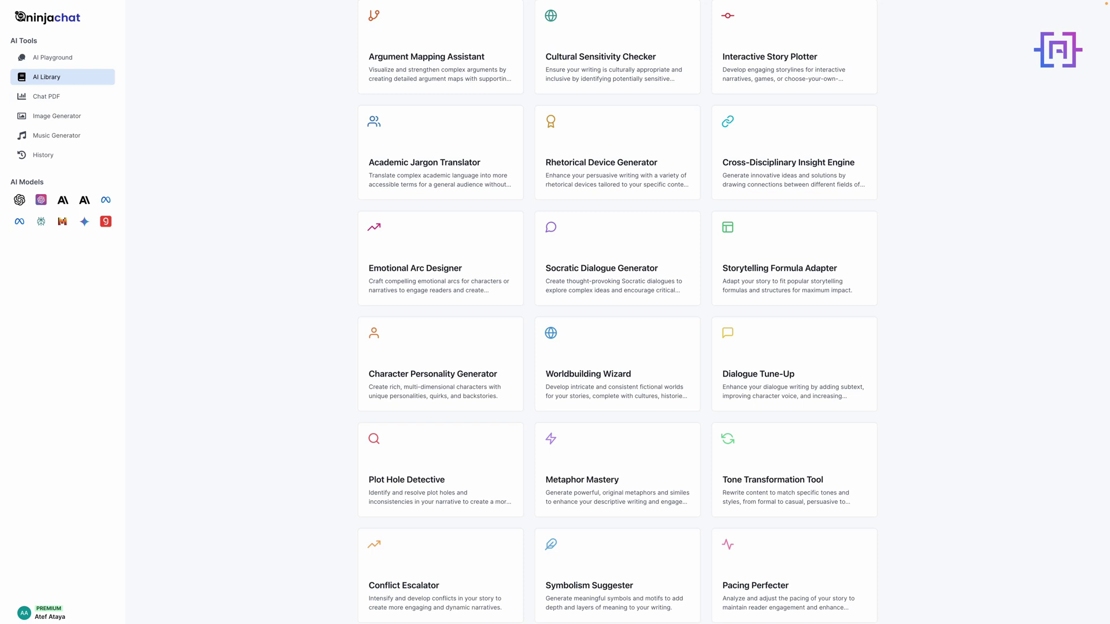
scroll(617, 312, down, 5)
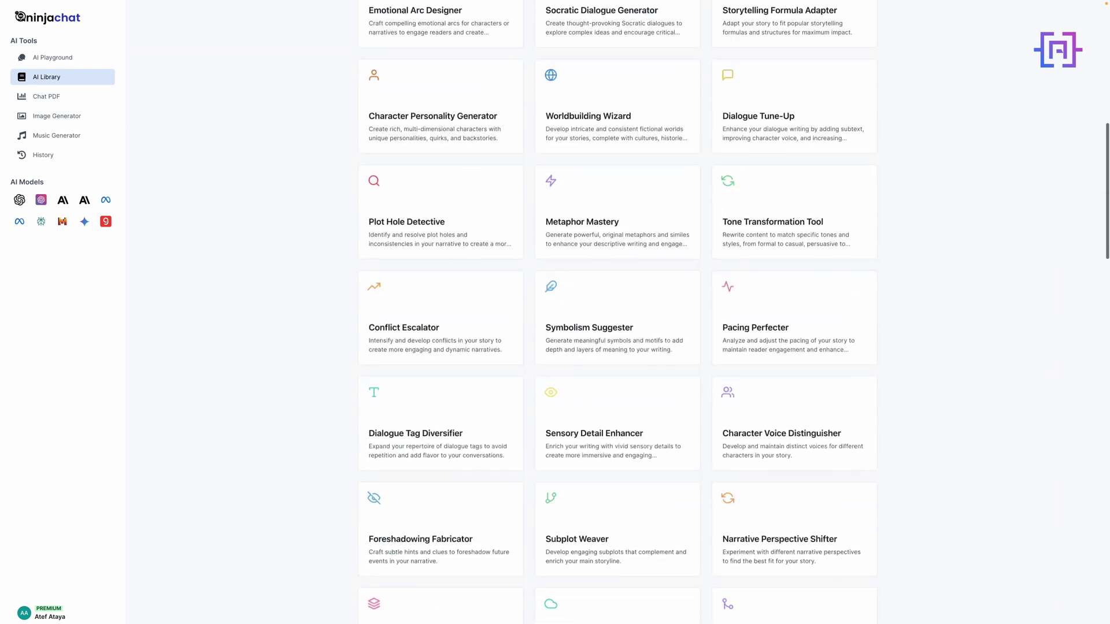
scroll(617, 312, up, 10)
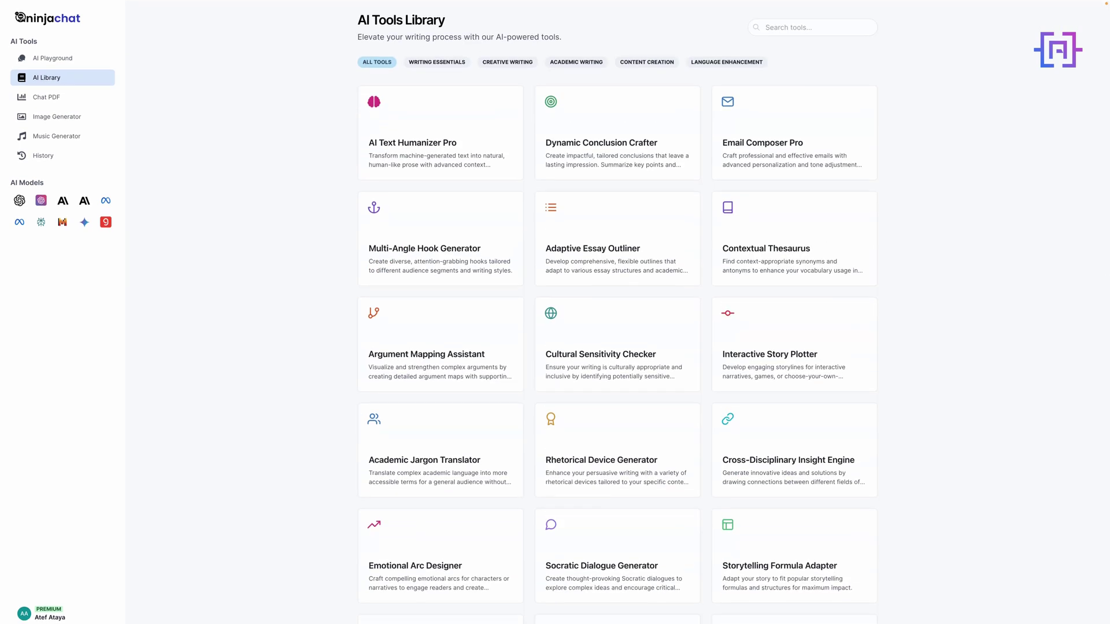
click(780, 168)
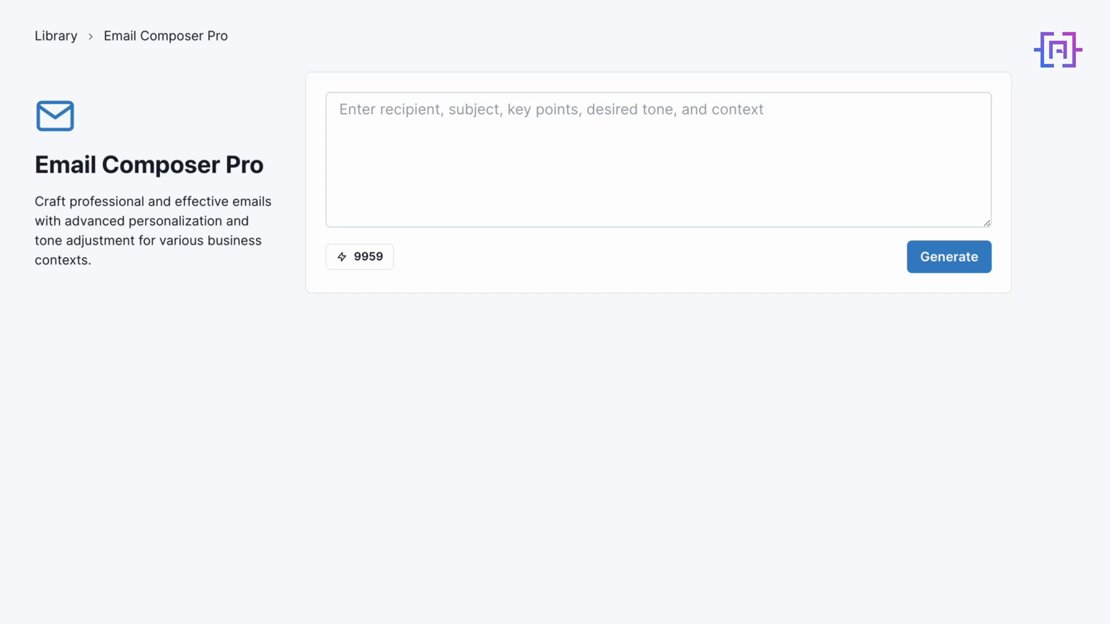
Enter recipient Team Lead, subject Project Update, professional tone, weekly progress purpose, and key points.
click(347, 110)
text(Recipient: Team Lead)
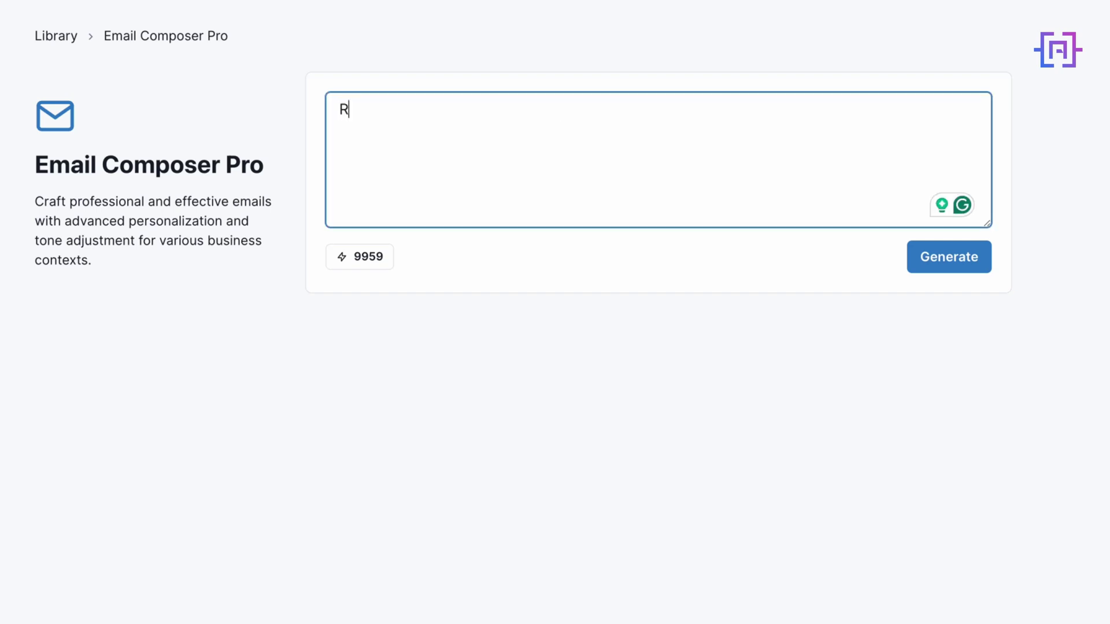
key(Return)
text(Subject: Project Update)
key(Return)
text(Tone: Professional)
key(Return)
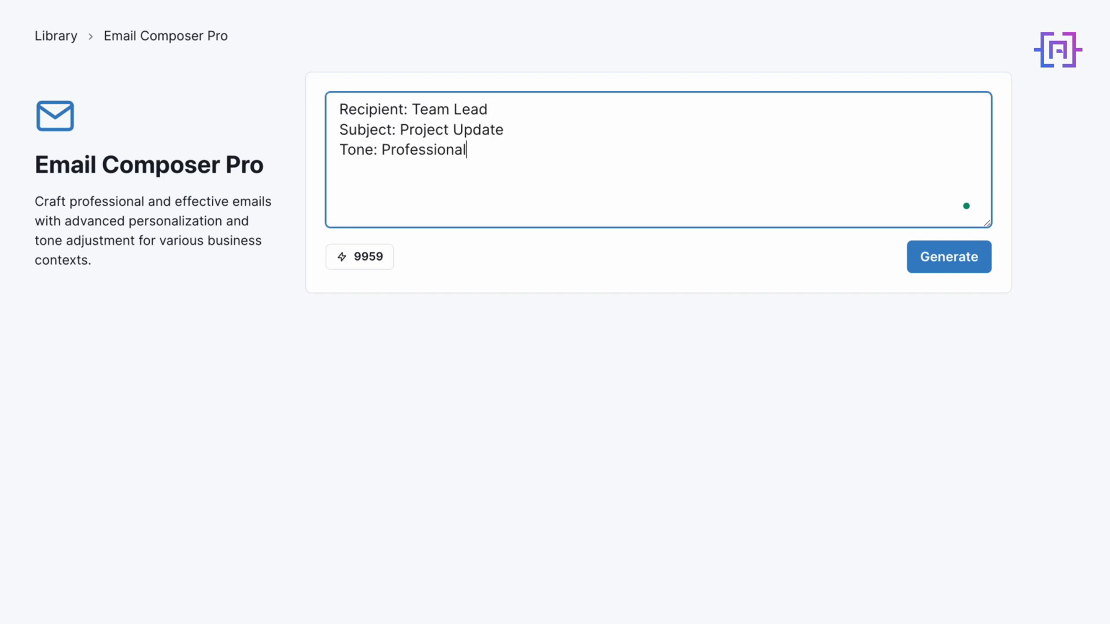
text(Purpose: Provide Weekly Progress Report)
key(Return)
text(Key Points: Milestones achieved, challenges faced, next steps)
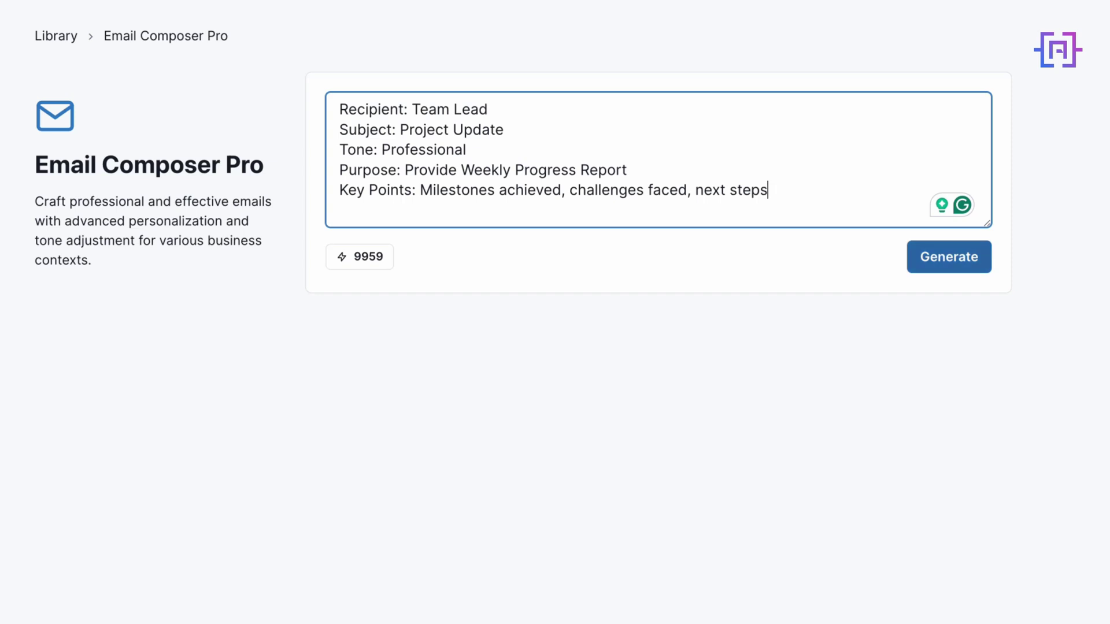
Generate the Project Update email for the Team Lead from the prompt.
click(948, 257)
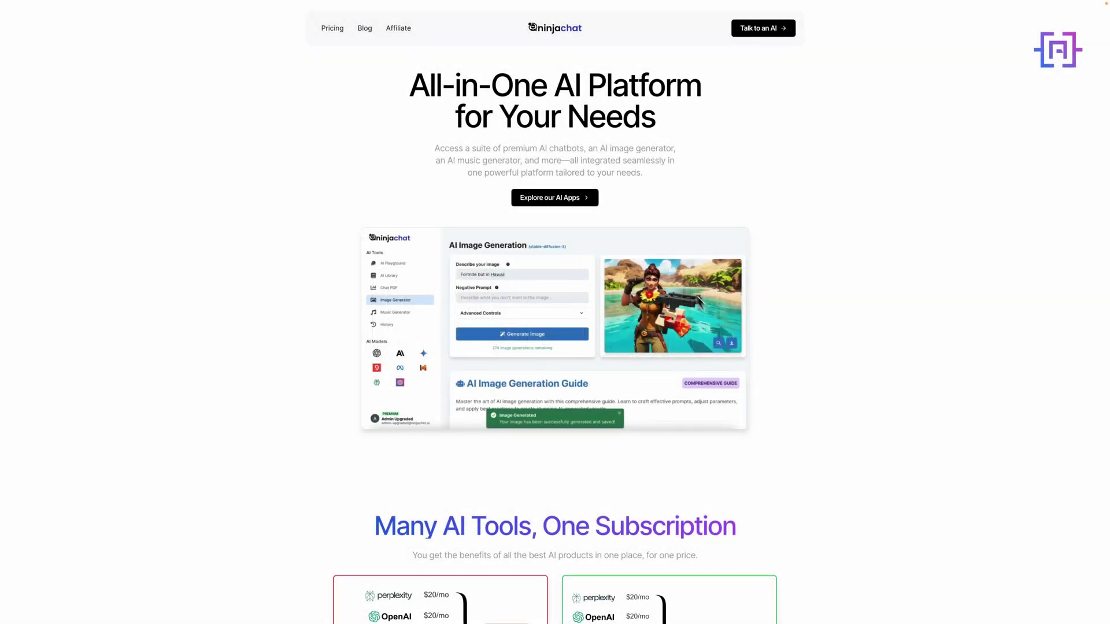
scroll(555, 313, down, 3)
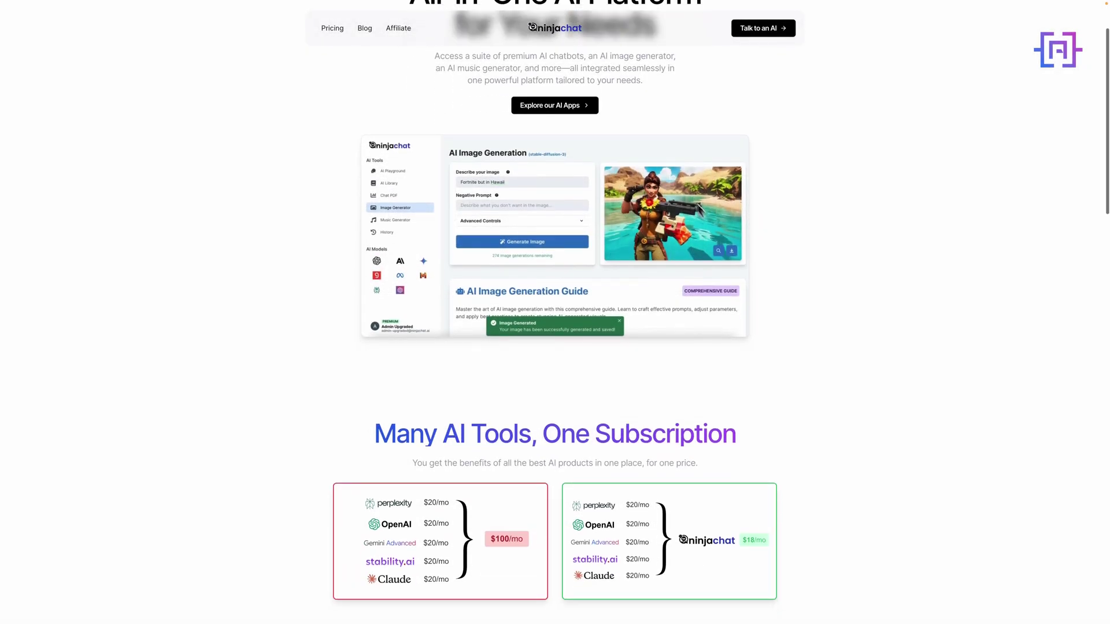